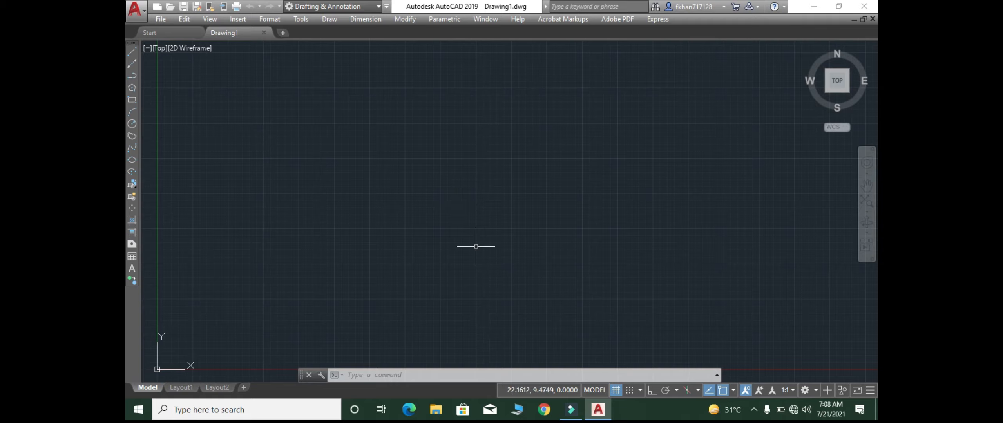
scroll(475, 181, "down", 2)
scroll(475, 182, "up", 2)
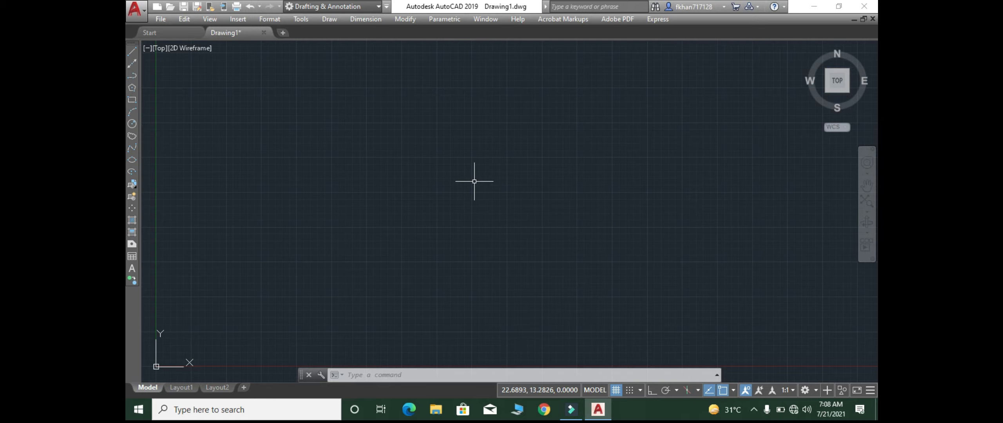
scroll(474, 181, "down", 2)
scroll(474, 181, "up", 2)
- Set the drawing's length units to Architectural with a precision of 0'-0 1/2"
type("UN")
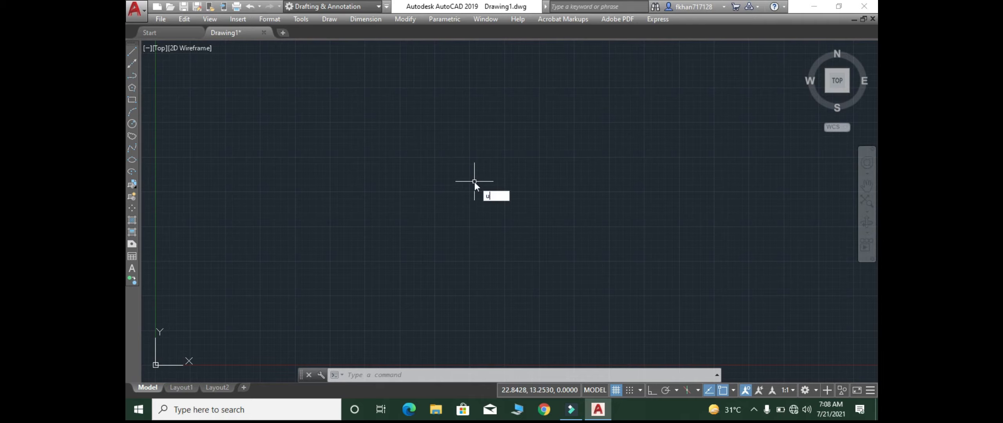
key("Return")
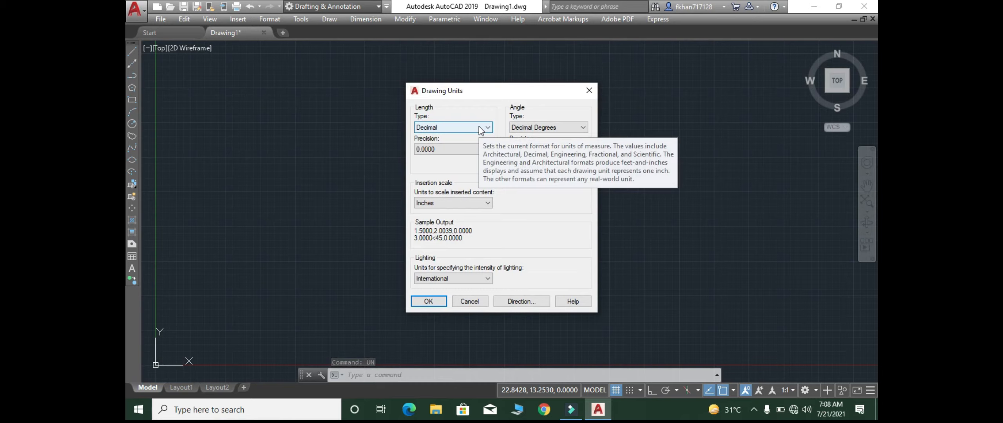
left_click(480, 127)
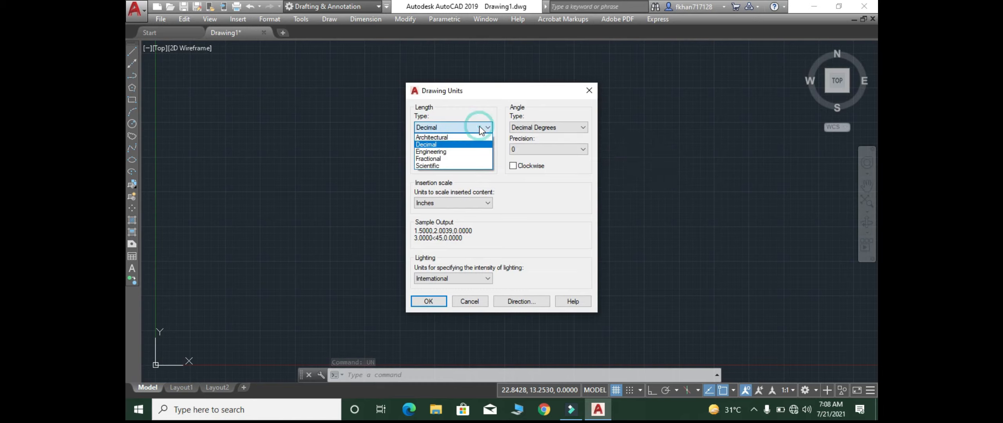
left_click(454, 138)
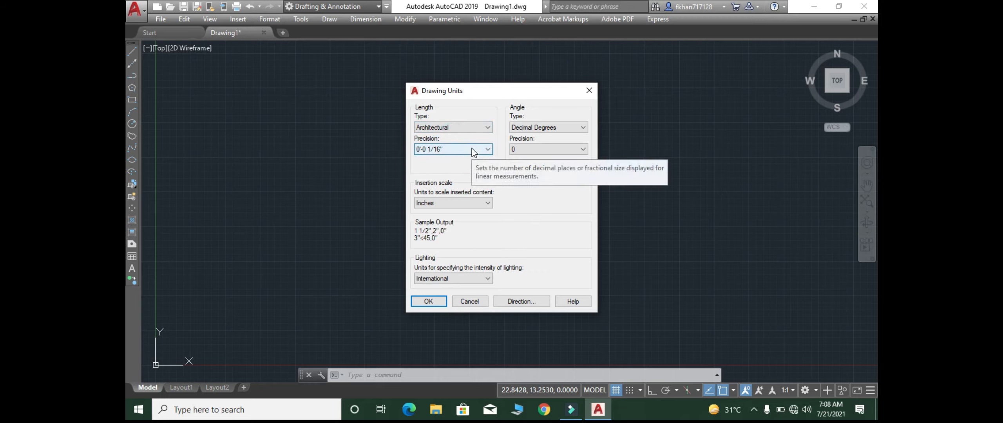
left_click(474, 151)
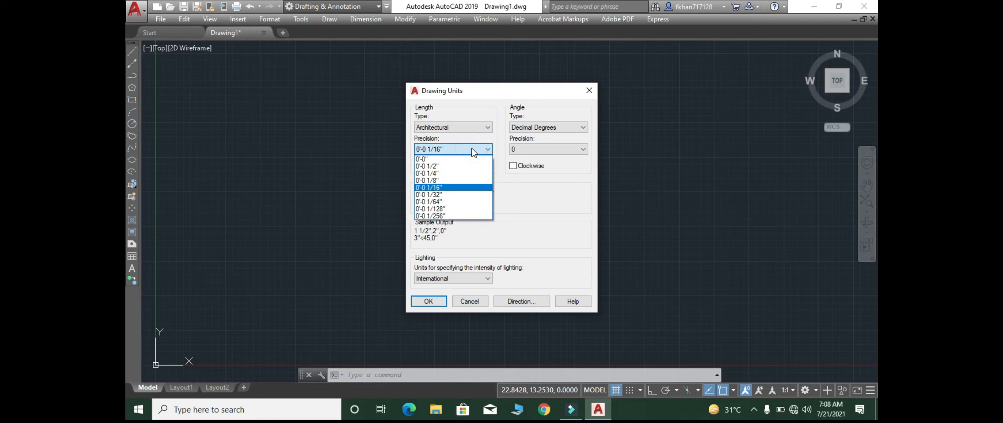
left_click(451, 166)
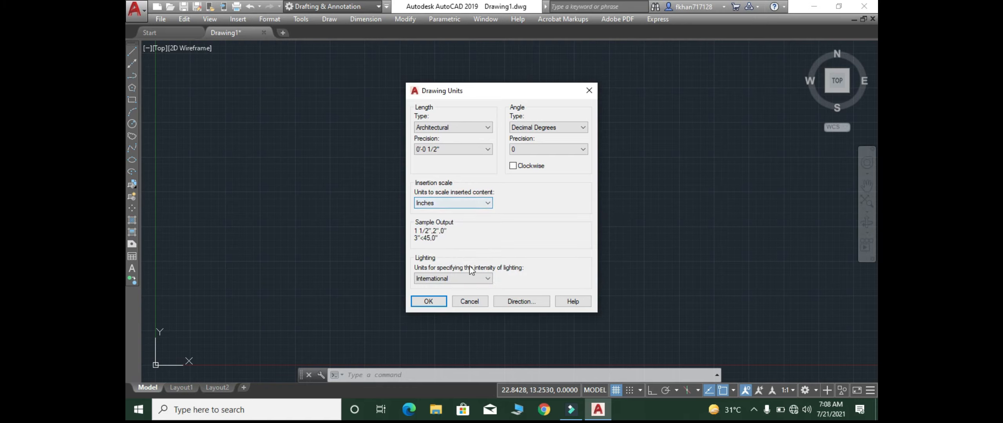
left_click(429, 301)
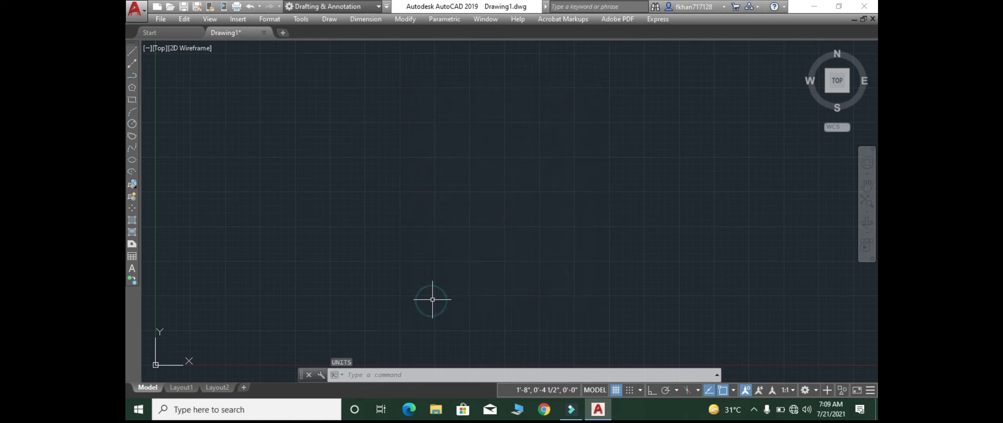
- Turn off the Origin display option of the UCS icon so it no longer sits at the drawing origin
scroll(415, 190, "down", 3)
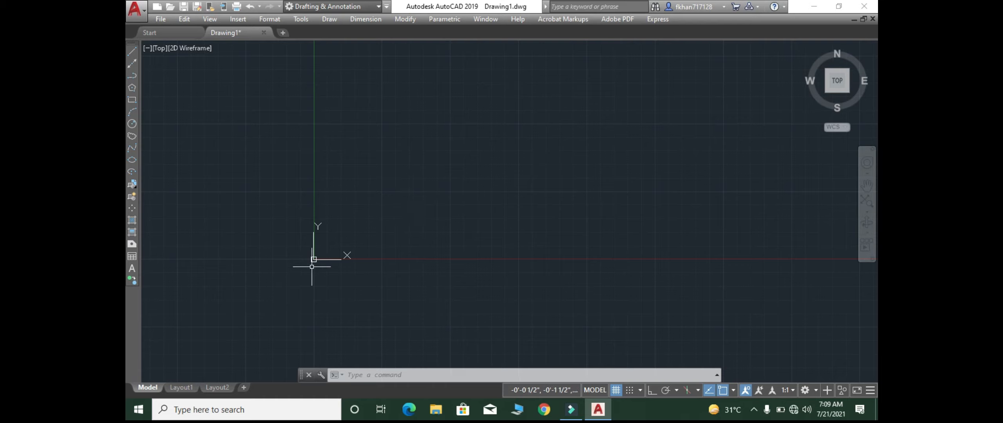
scroll(363, 235, "up", 3)
left_click(209, 19)
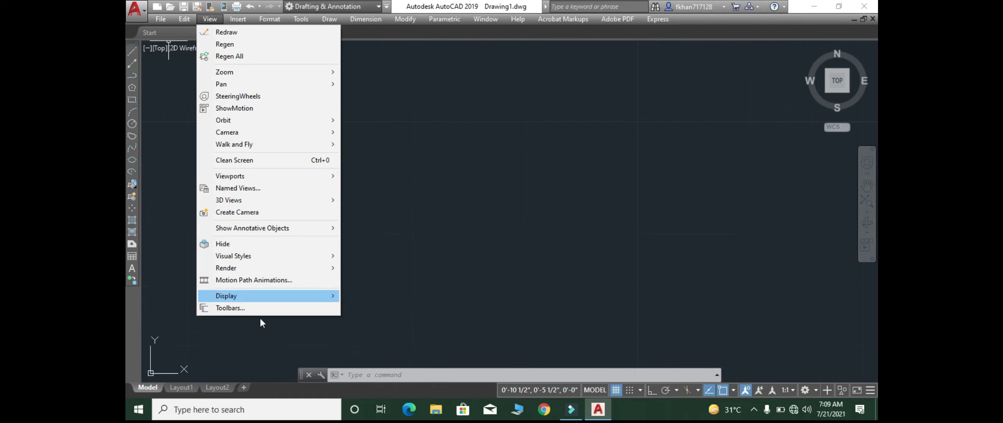
mouse_move(297, 296)
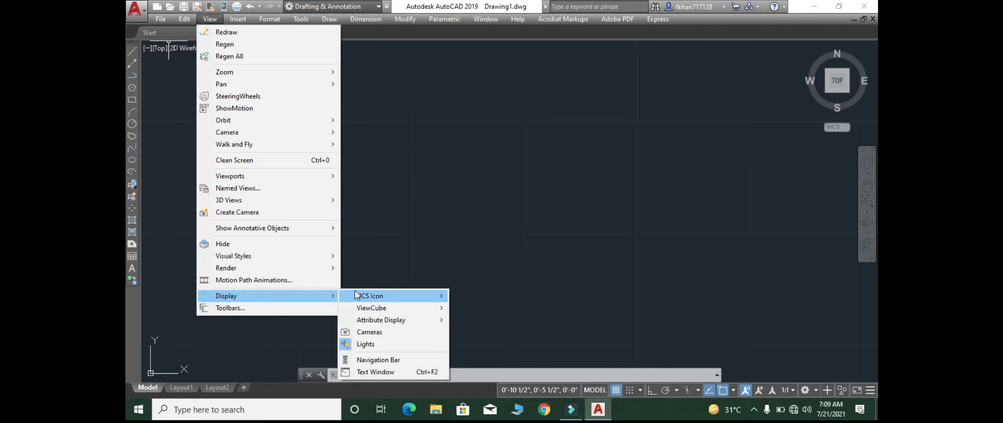
mouse_move(357, 296)
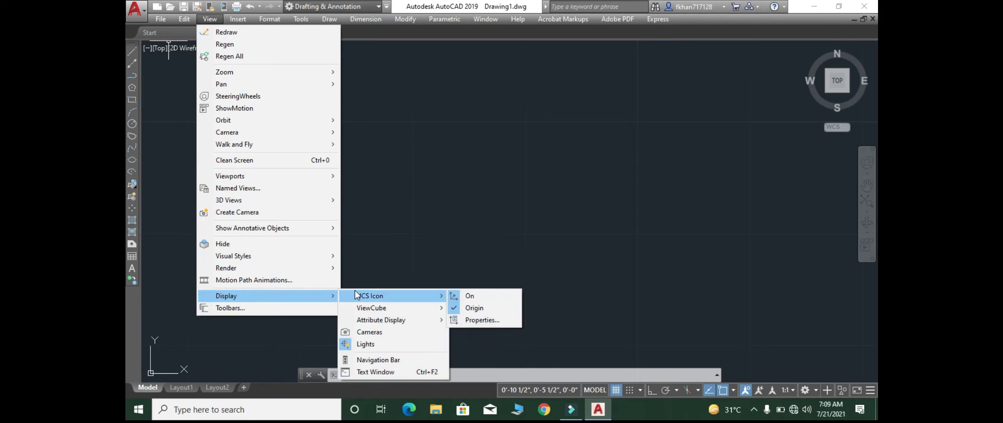
left_click(475, 309)
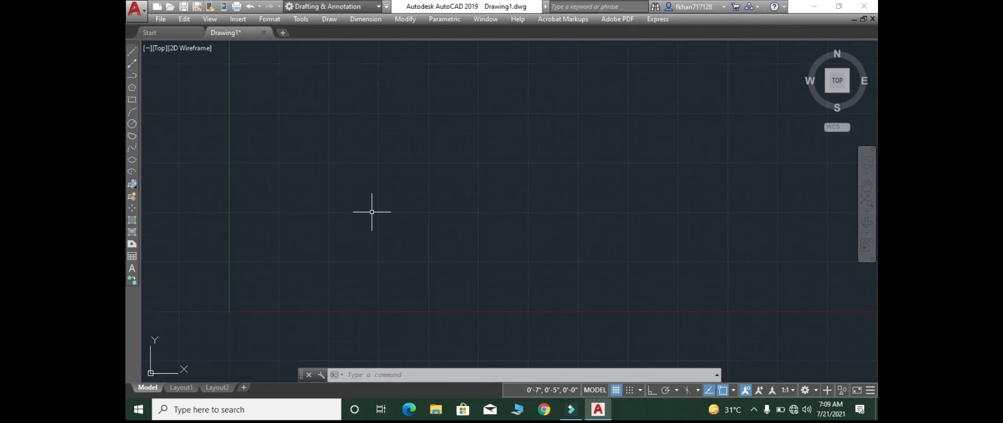
- Draw a freehand horizontal rectangle with an area of about 19 square feet in the middle of the empty drawing area
scroll(372, 212, "up", 3)
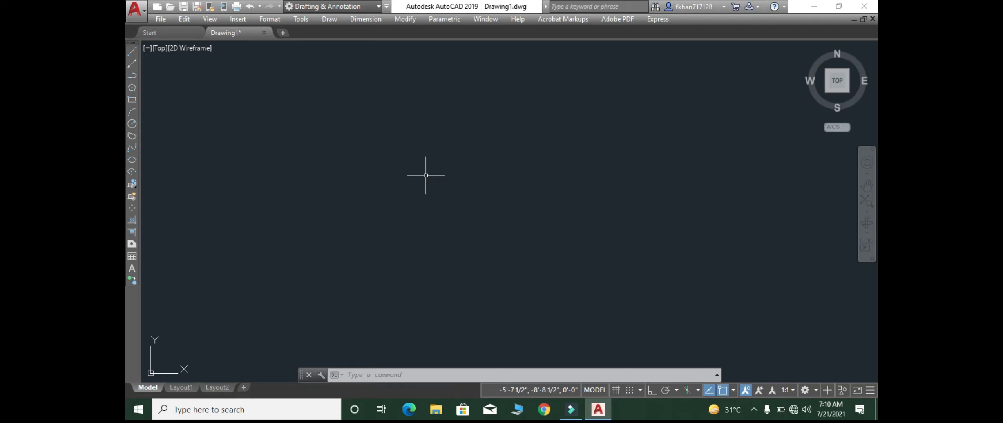
type("REC")
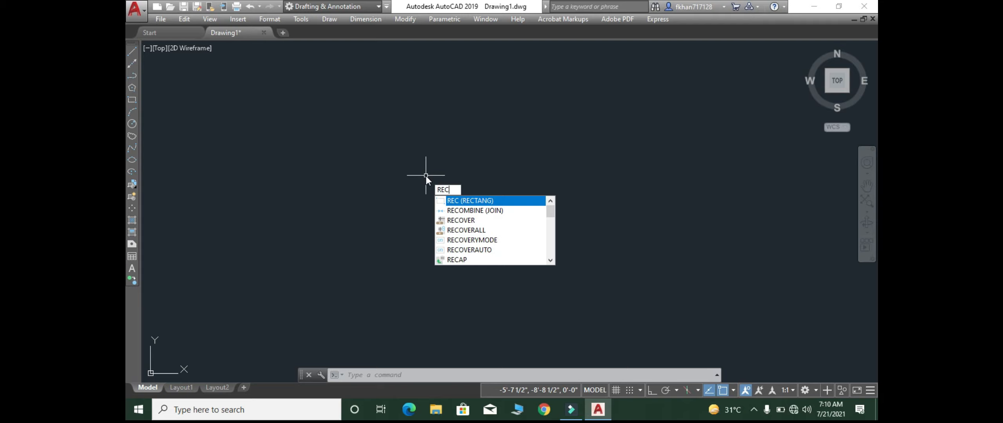
key("Return")
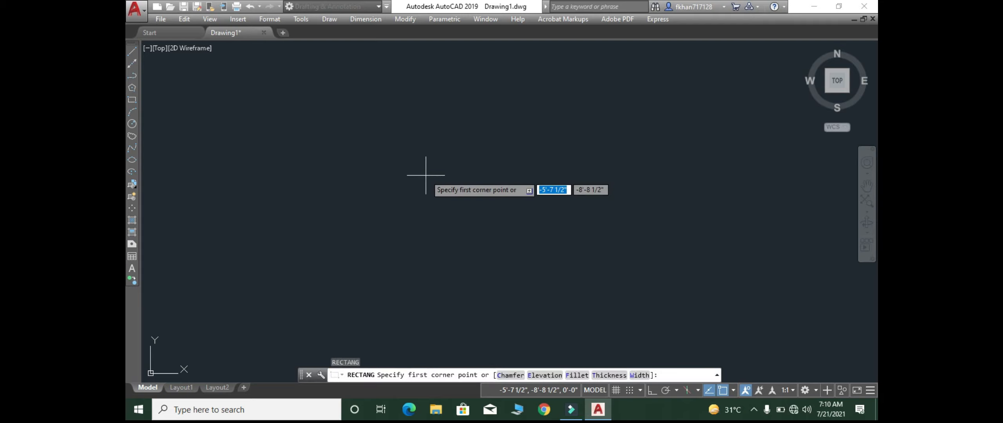
left_click(378, 128)
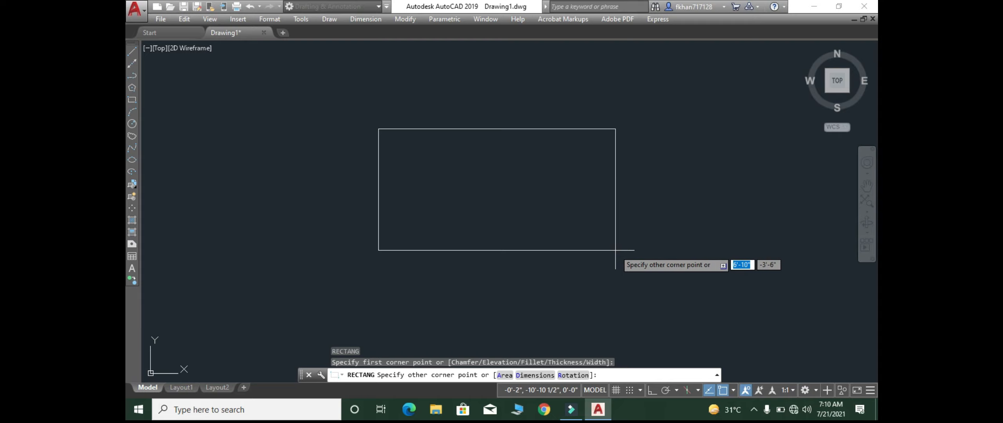
left_click(583, 241)
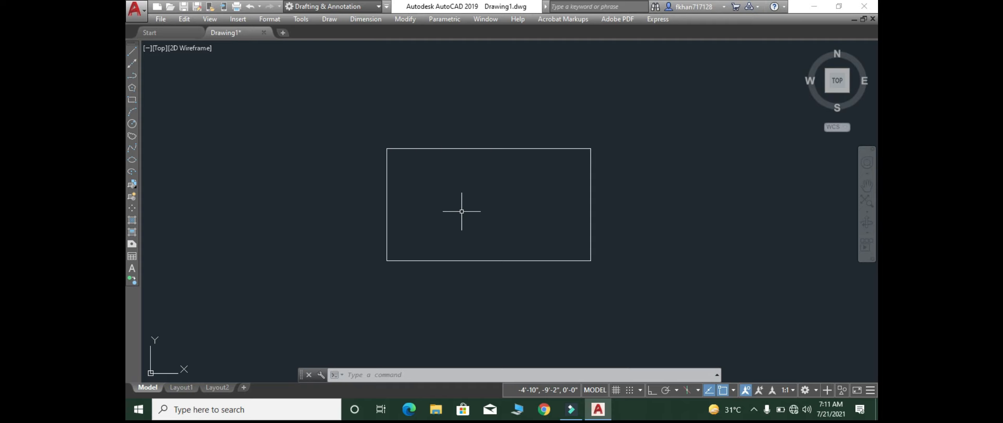
key("Escape")
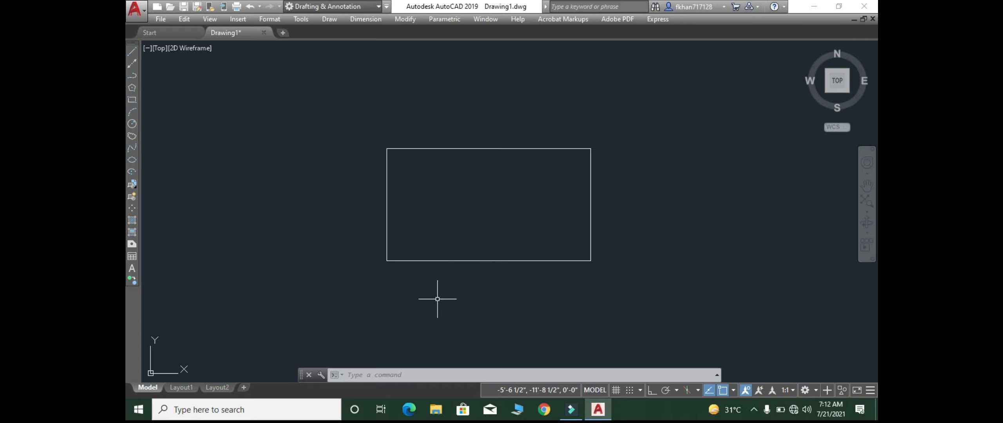
- Convert the rectangle into a region with the Region command
type("REG")
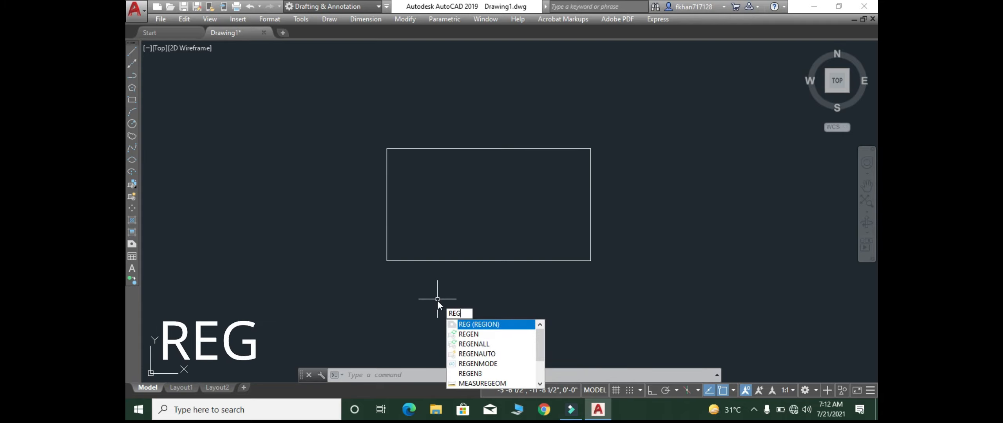
type("region")
key("Return")
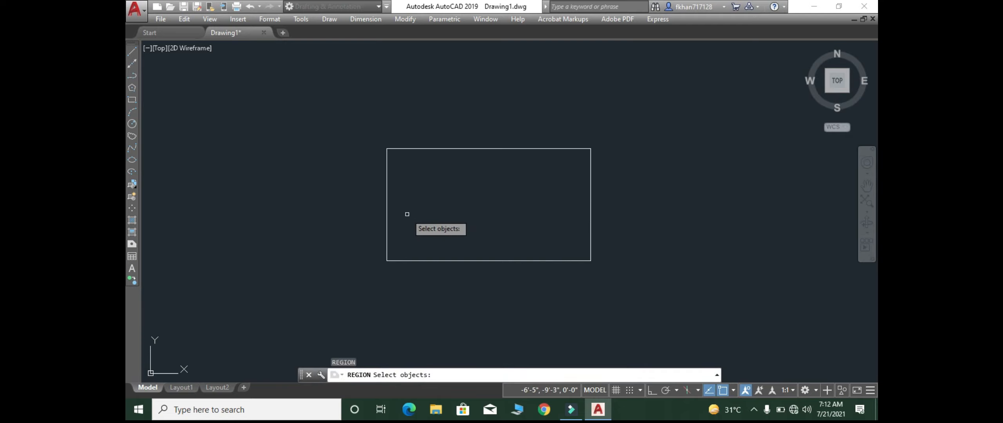
left_click(417, 149)
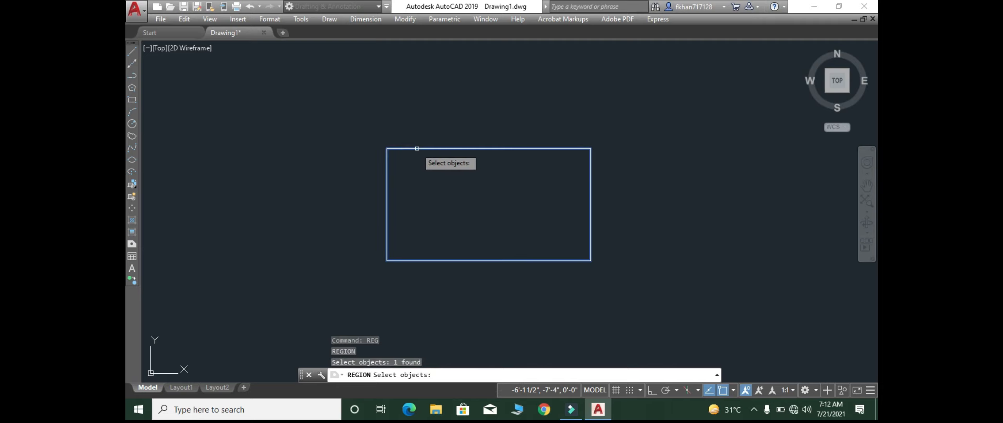
key("Return")
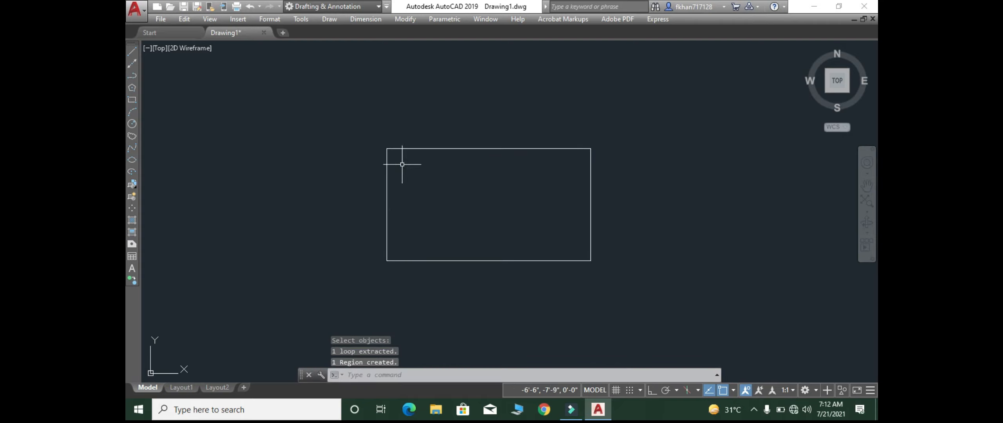
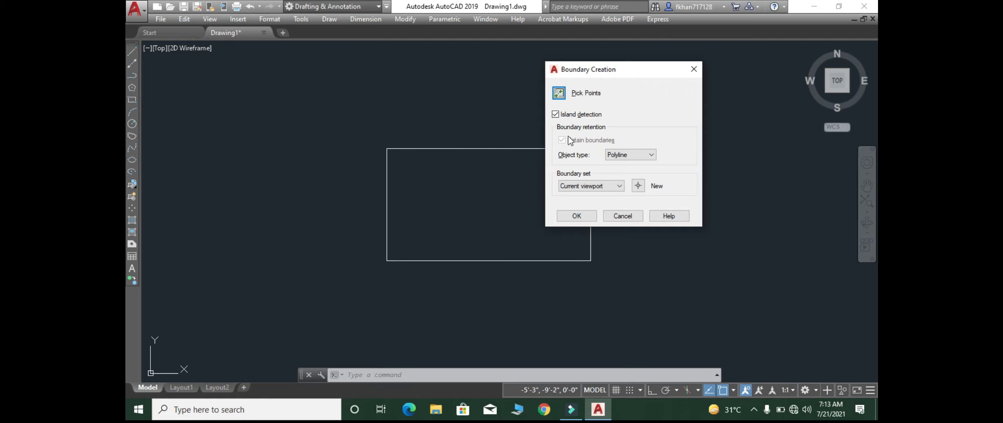
- Create a polyline boundary from an internal point of the rectangle, with island detection on and the current viewport as boundary set
left_click_drag(570, 70, 655, 65)
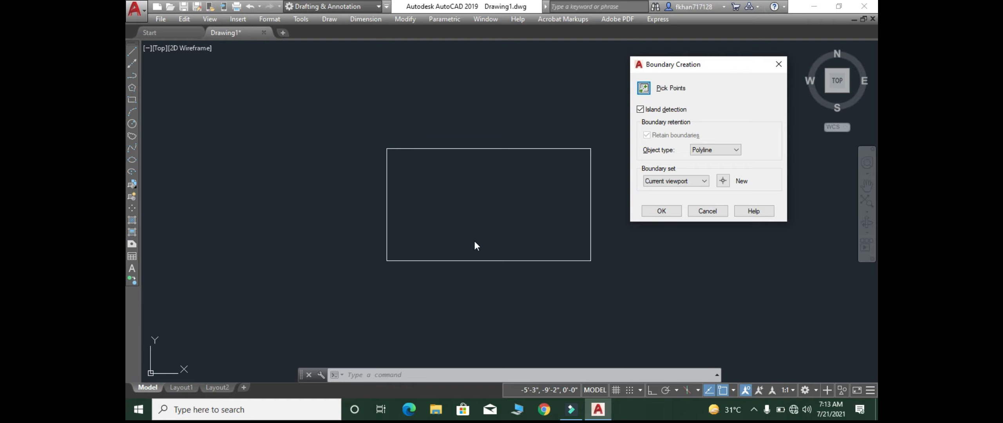
left_click(644, 88)
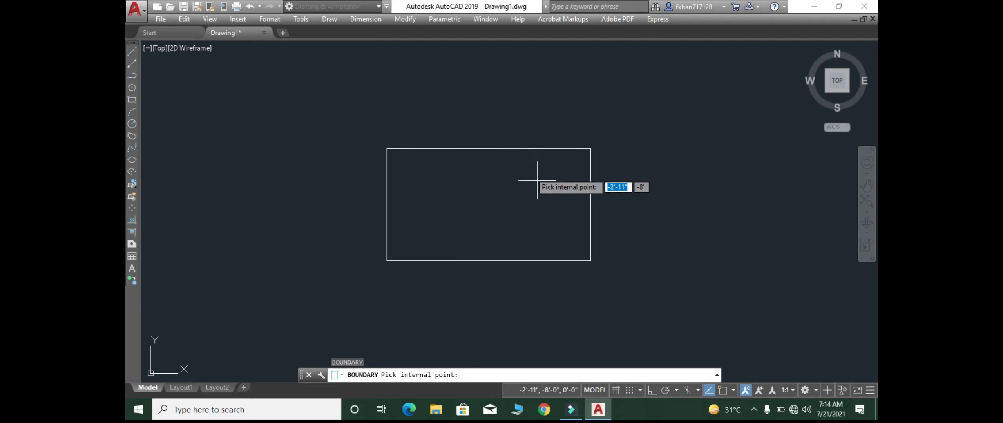
left_click(442, 207)
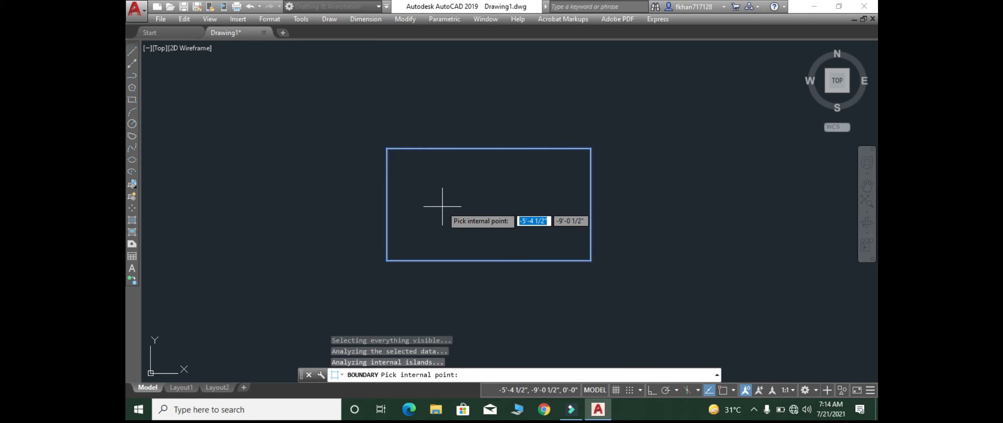
key("Return")
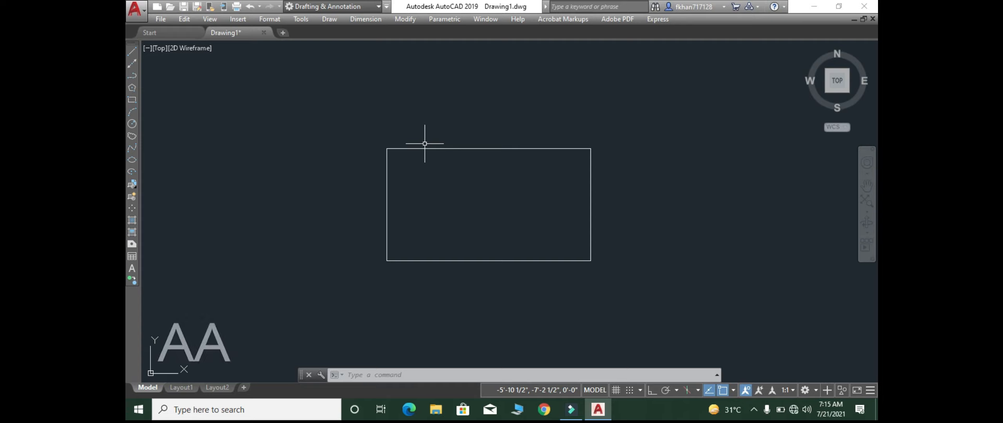
- Measure the area and perimeter of the rectangle with the Area command's Object option
type("AA")
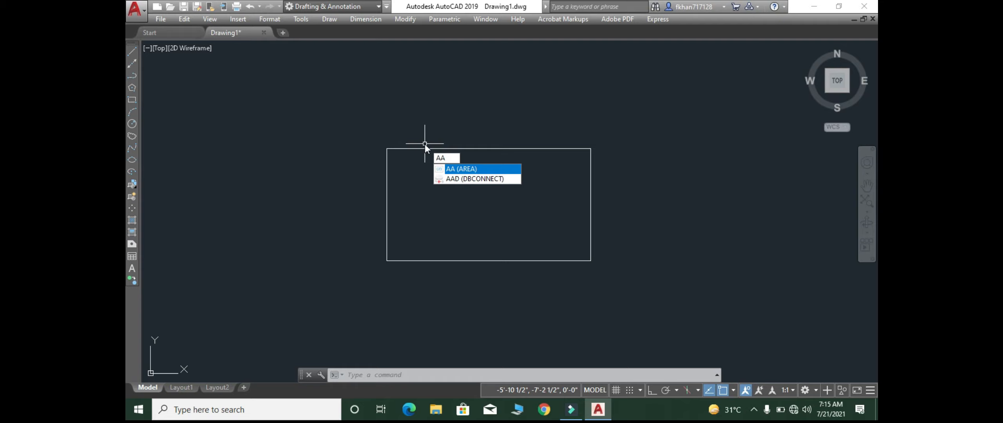
key("Return")
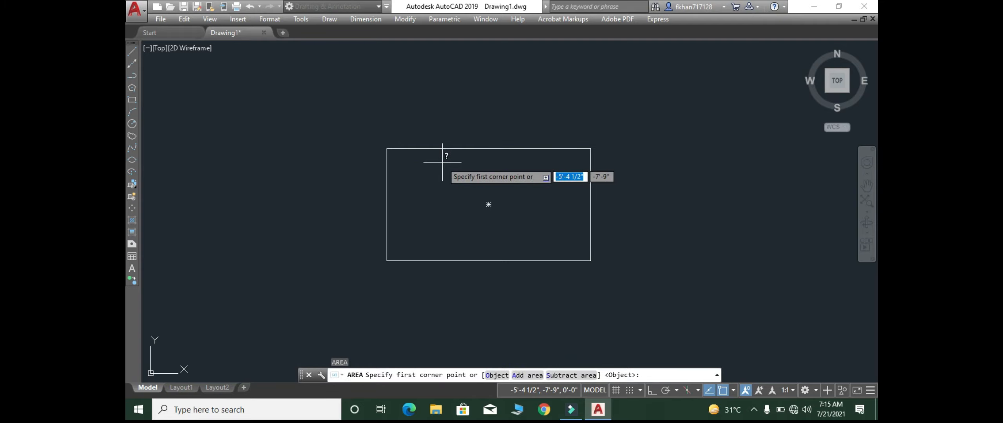
key("Return")
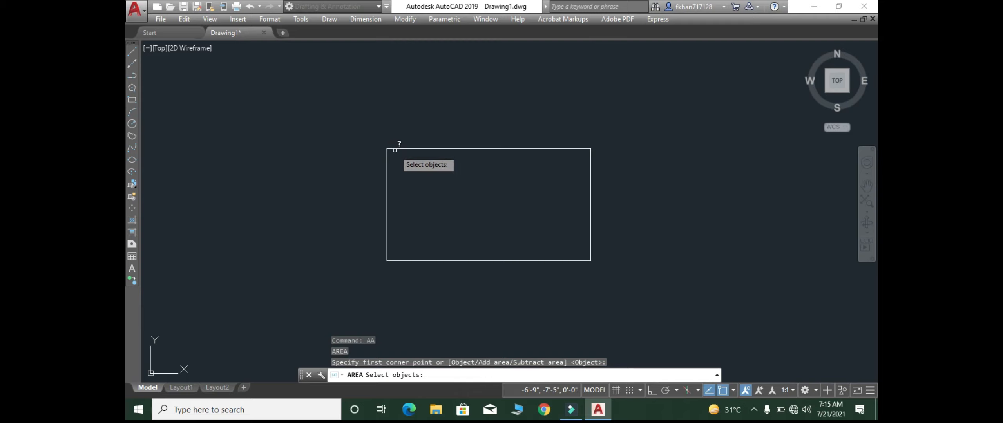
left_click(386, 176)
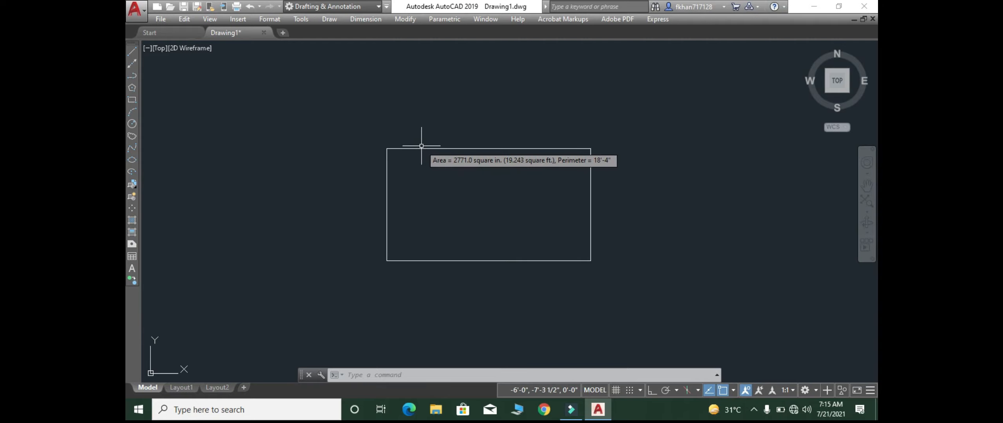
key("Escape")
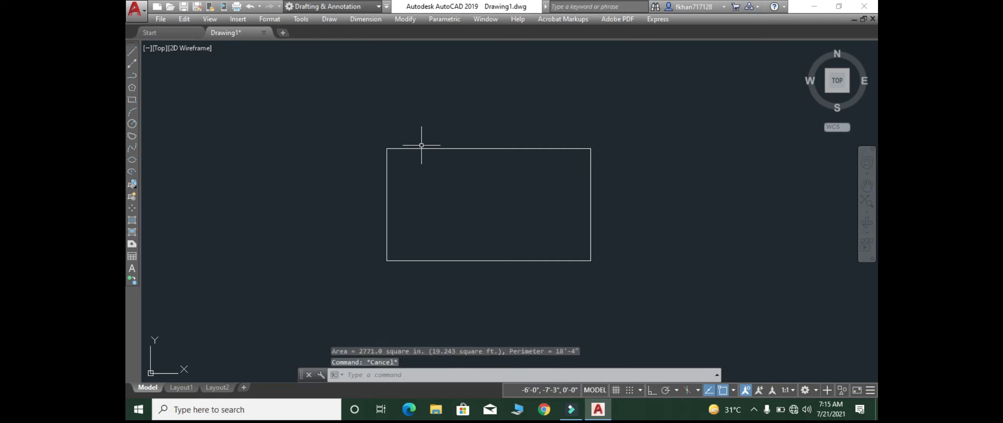
- Draw a large freehand circle immediately to the right of the rectangle, nearly touching its right edge
scroll(403, 150, "down", 2)
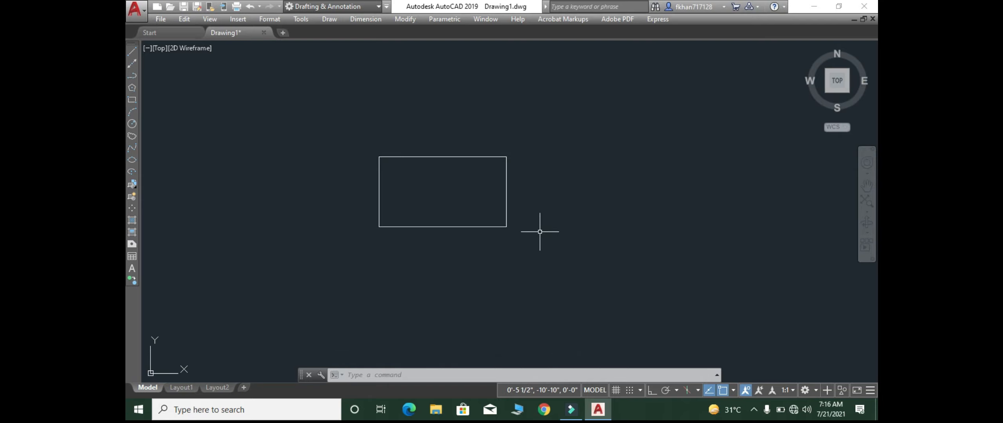
type("c")
key("Return")
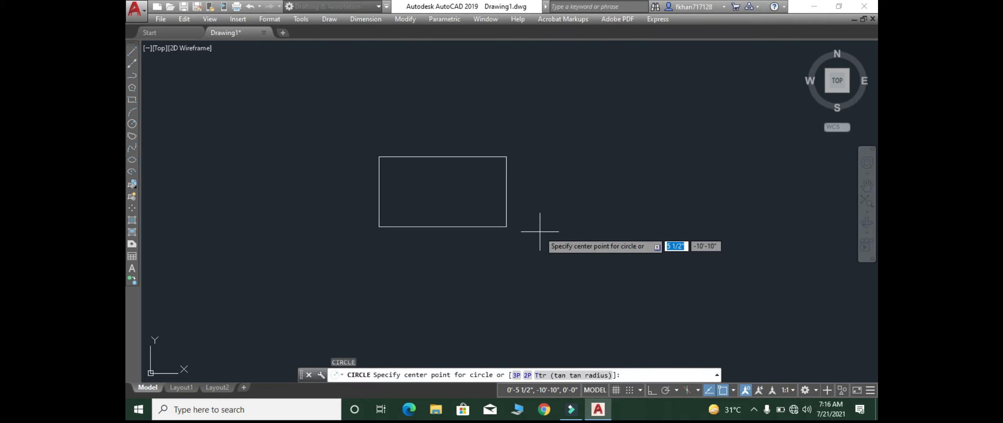
left_click(607, 150)
left_click(653, 232)
- Draw a freehand ellipse above and to the left of the rectangle, with its long axis tilted up to the right
type("E")
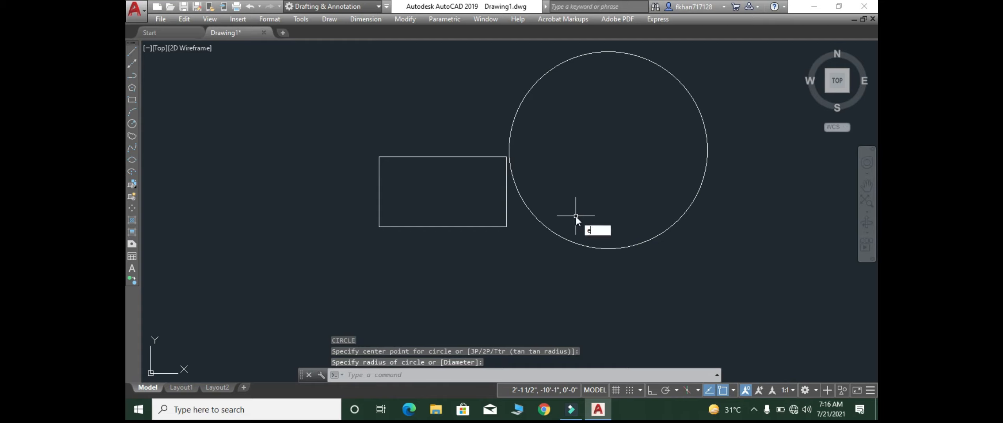
type("l")
key("Return")
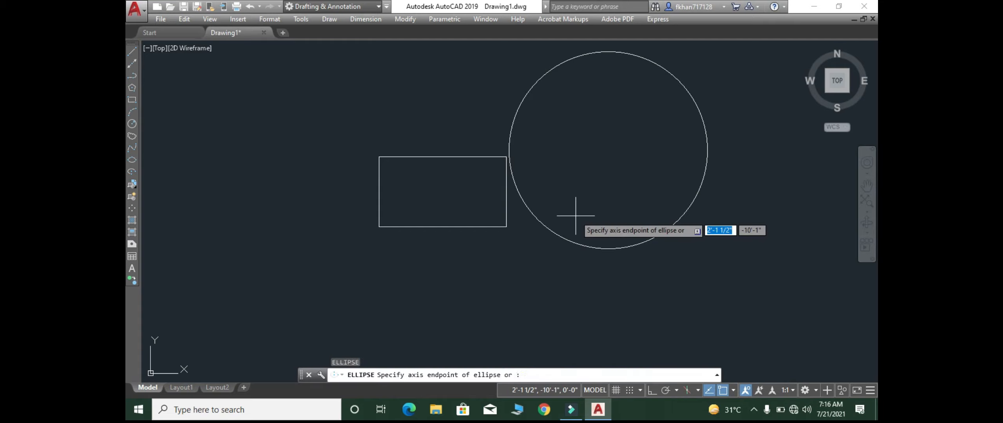
left_click(285, 96)
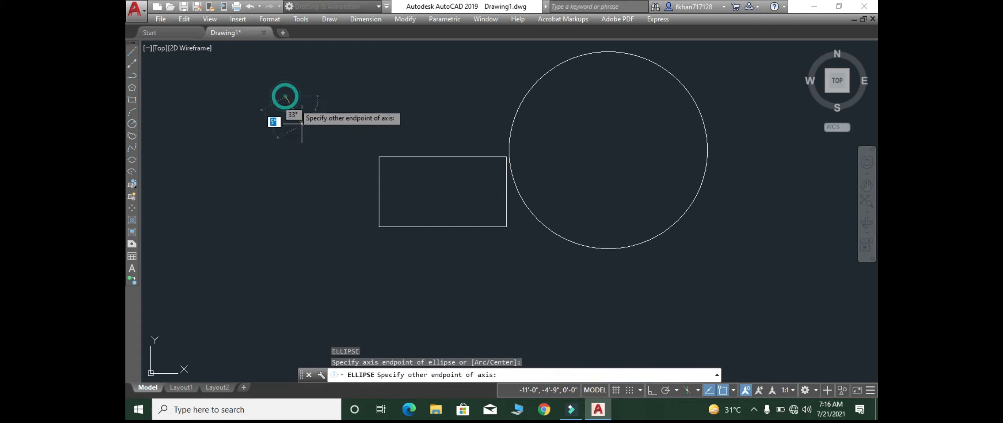
left_click(315, 156)
left_click(245, 181)
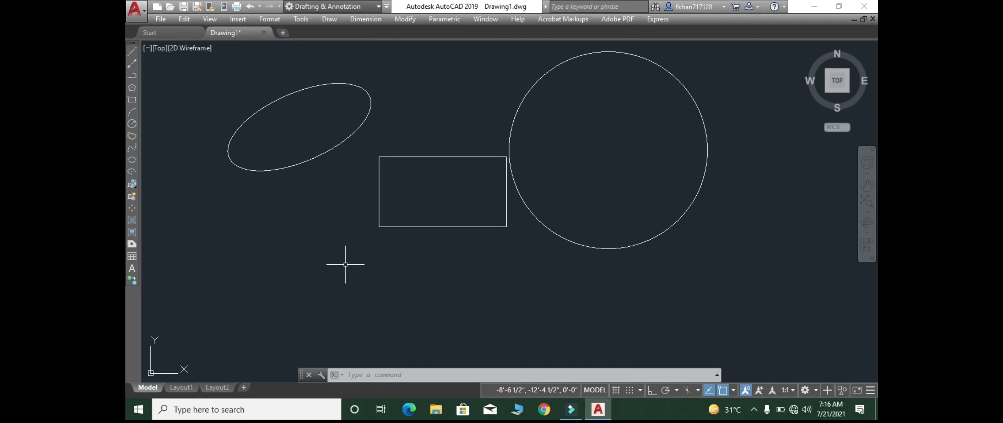
- Draw a closed, irregular four-sided polyline below the ellipse, to the lower left of the rectangle
type("pl")
key("Return")
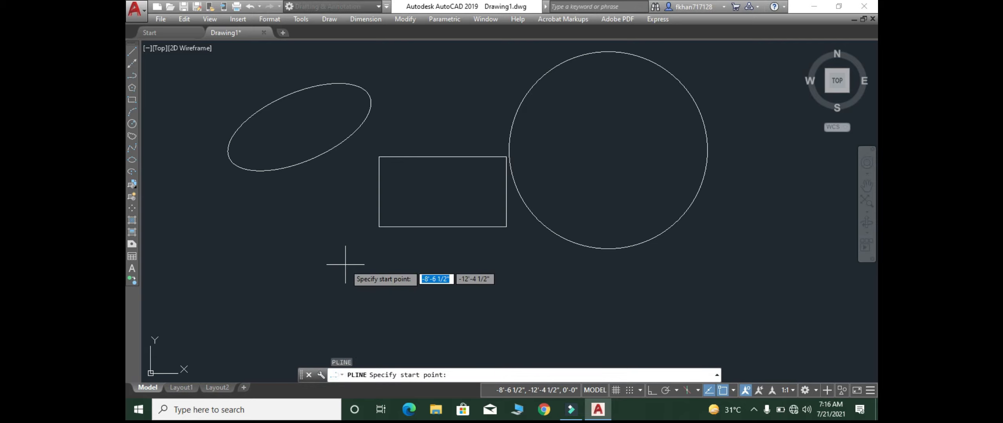
left_click(242, 247)
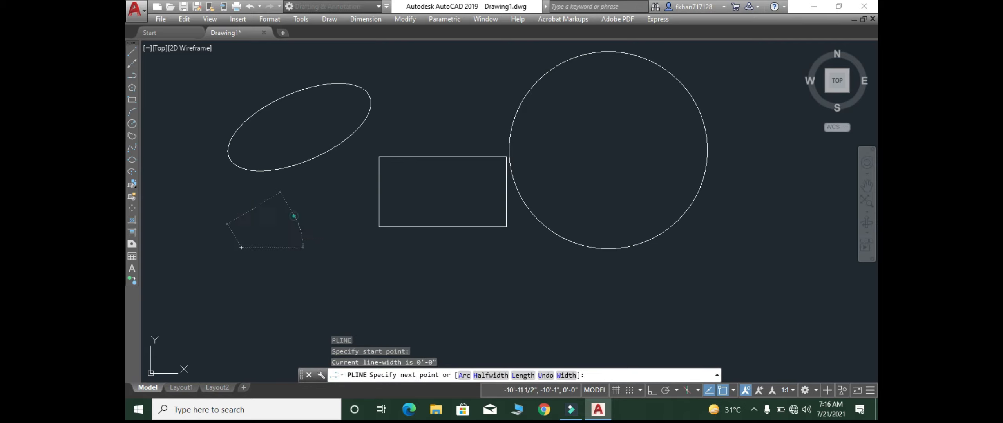
left_click(294, 216)
left_click(342, 276)
left_click(273, 330)
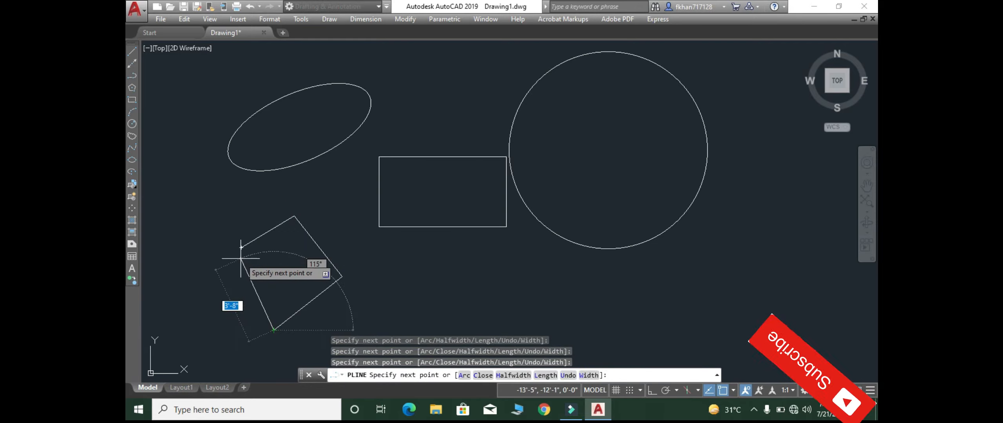
type("c")
key("Return")
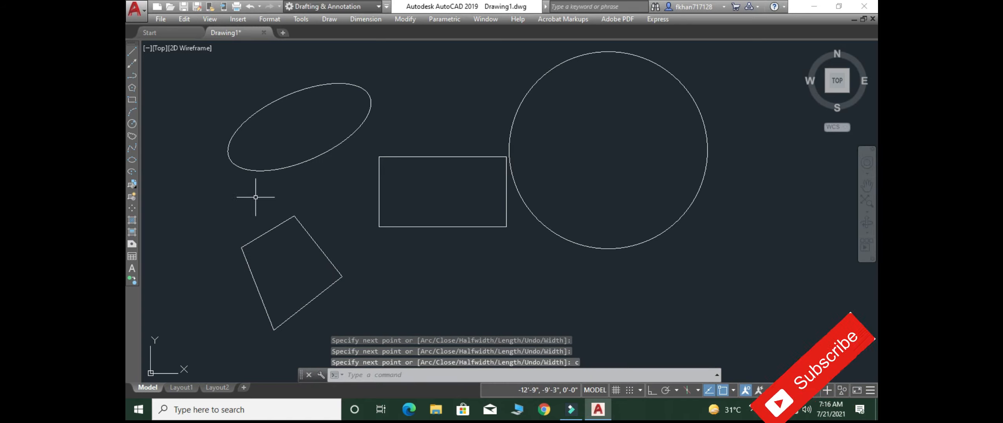
- Convert the ellipse, the four-sided polyline, the rectangle and the circle into regions with the Region command
scroll(509, 233, "down", 4)
scroll(478, 216, "up", 2)
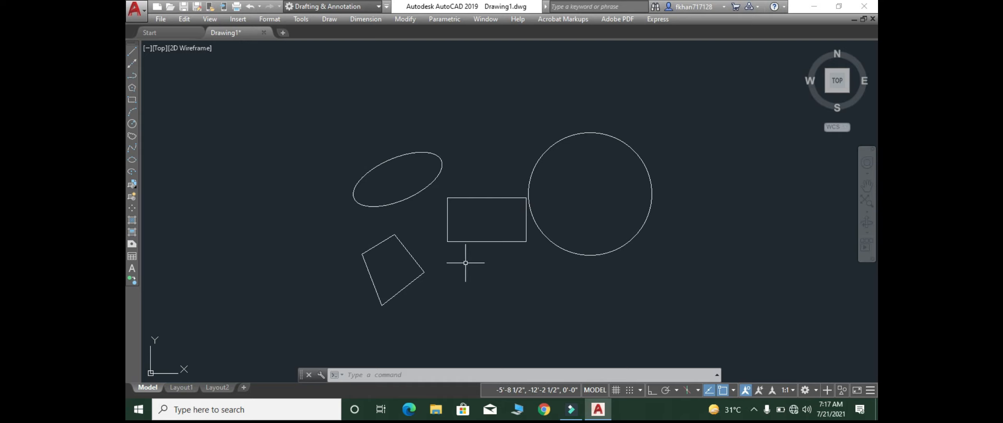
type("REG")
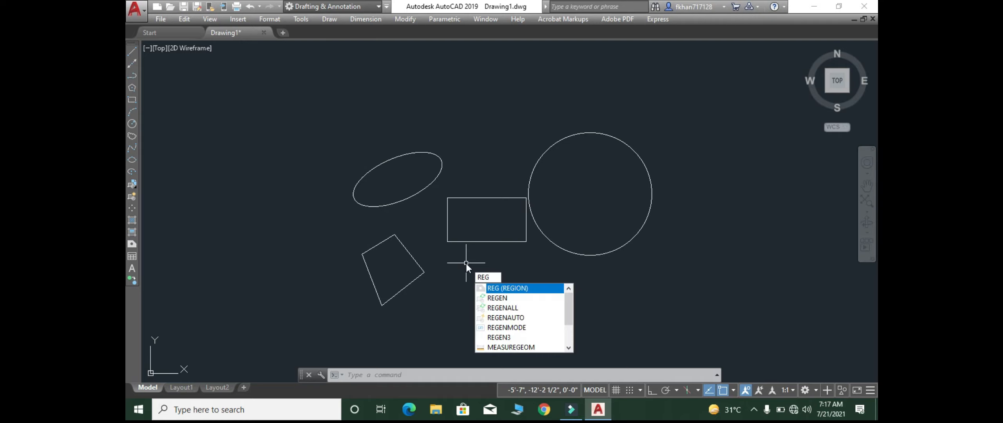
key("Return")
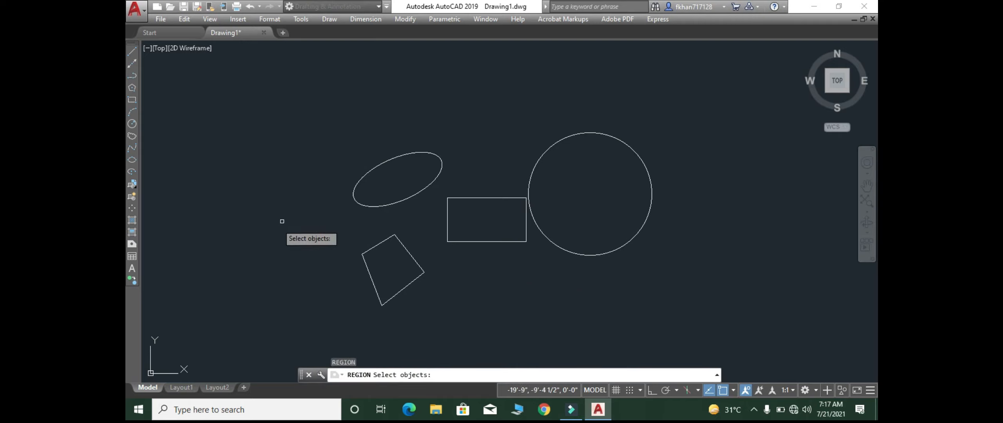
left_click(361, 177)
left_click(371, 248)
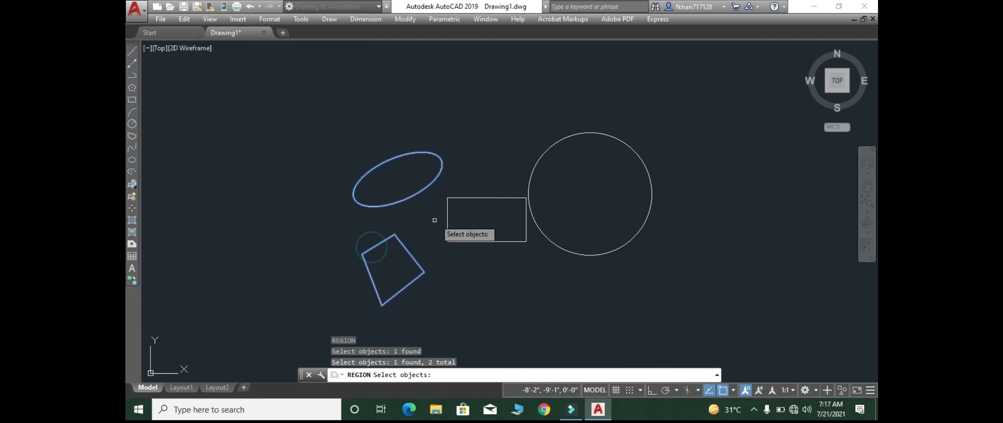
left_click(449, 198)
left_click(528, 186)
key("Return")
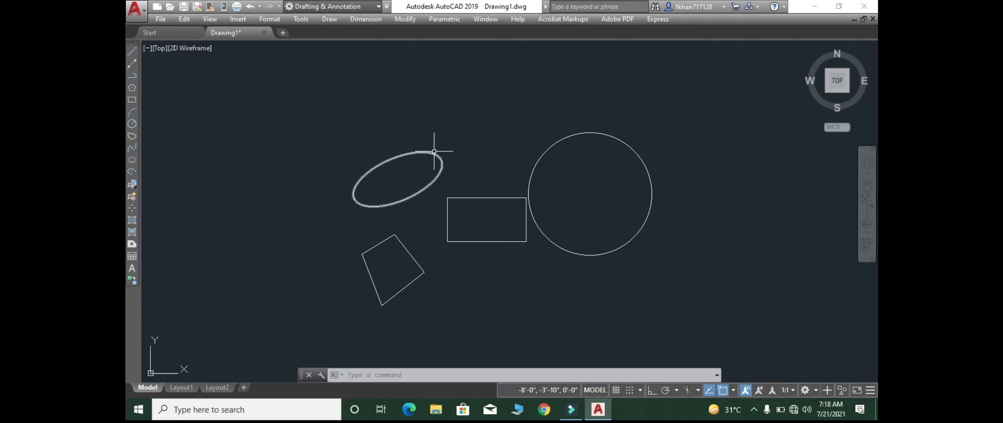
- Calculate the combined mass properties of the ellipse, rectangle, circle and four-sided regions with MASSPROP
type("MASSPROP")
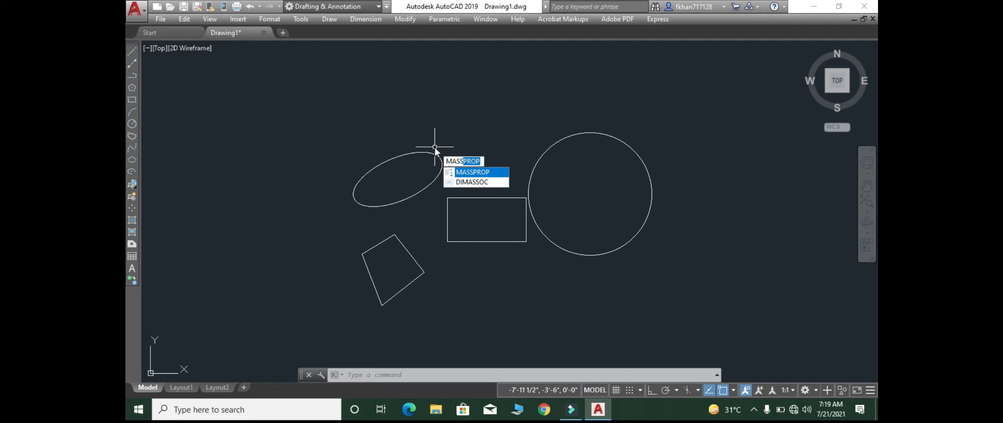
left_click(477, 174)
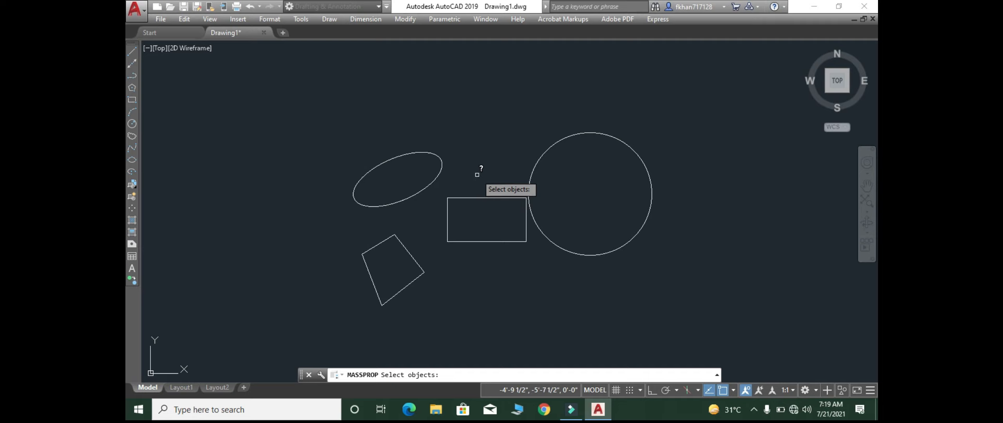
left_click(436, 155)
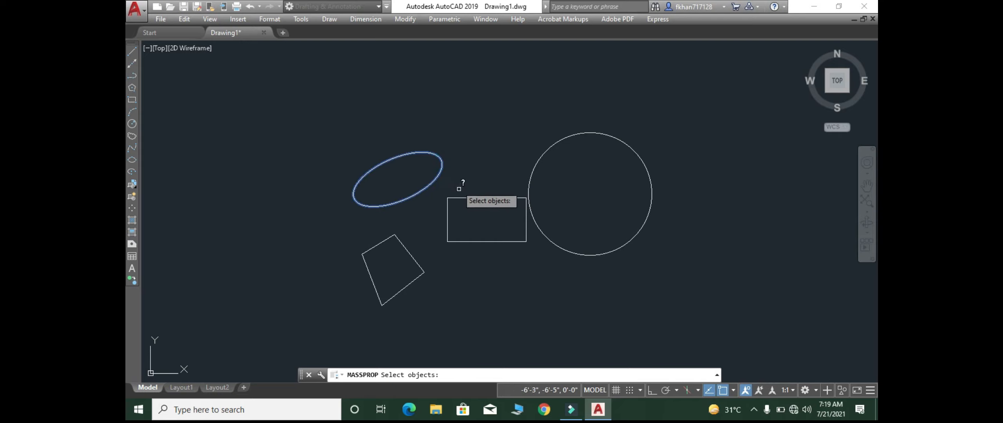
left_click(467, 196)
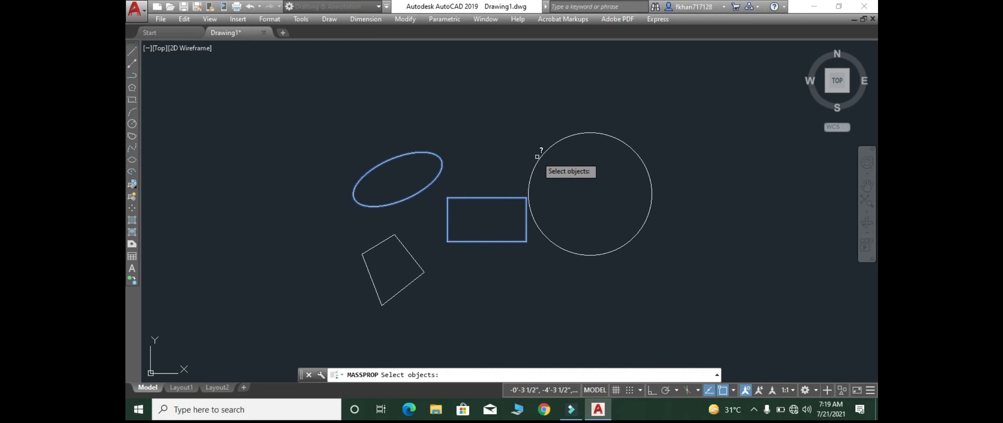
left_click(537, 156)
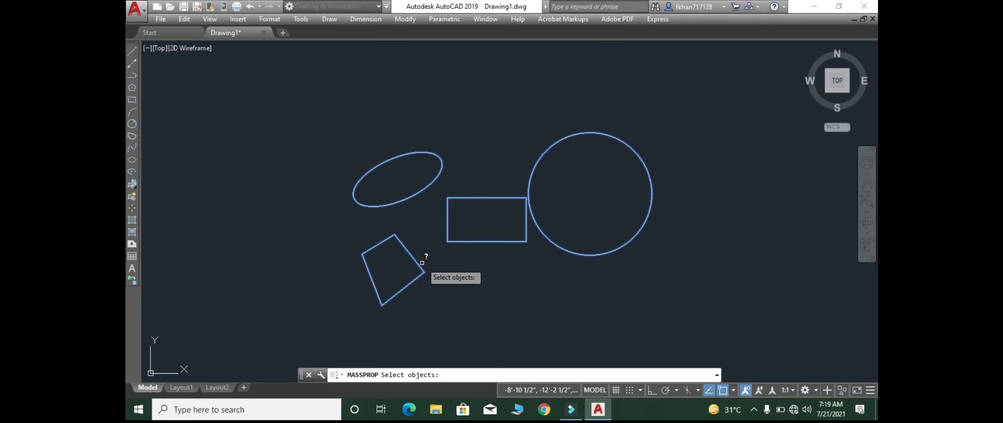
key("Return")
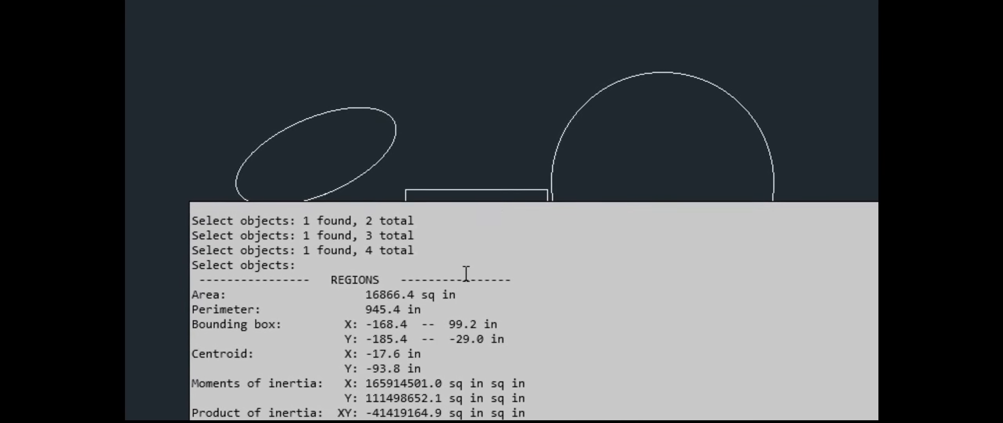
- Examine the area and perimeter in the mass properties report, and end the command without writing the analysis to a file
left_click(474, 301)
left_click_drag(415, 318, 398, 321)
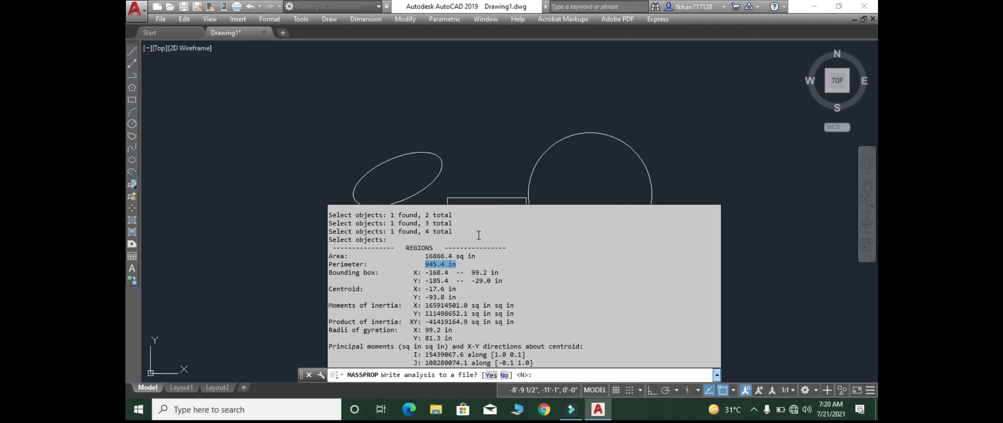
key("Escape")
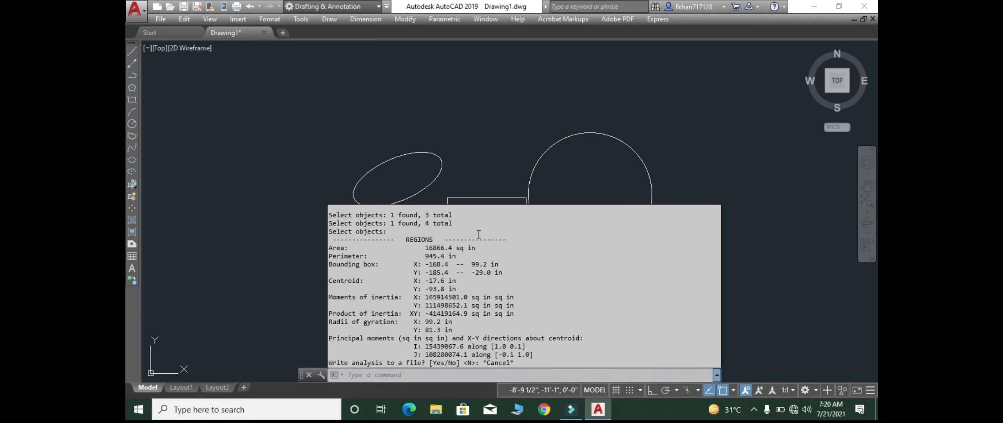
key("Escape")
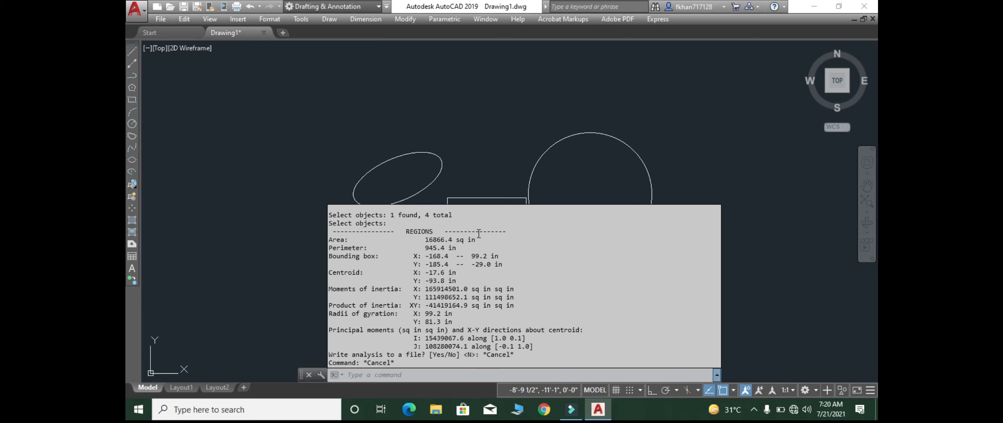